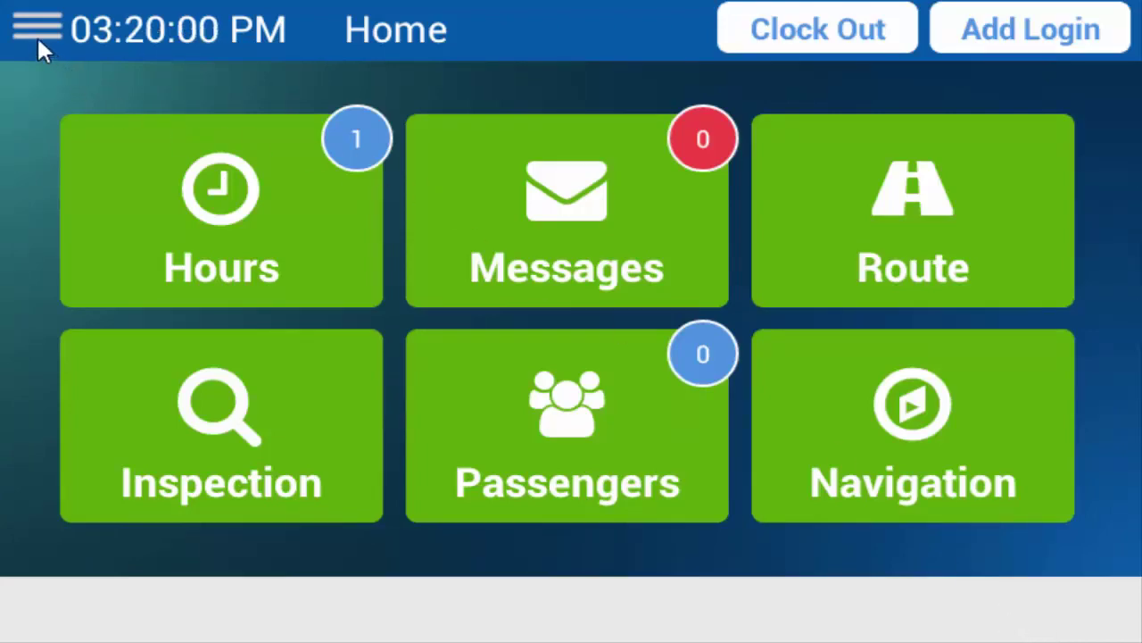
Step: Switch the Ridership Verification toggle on in Settings' App section
{"action": "left_click", "coordinate": [36, 32]}
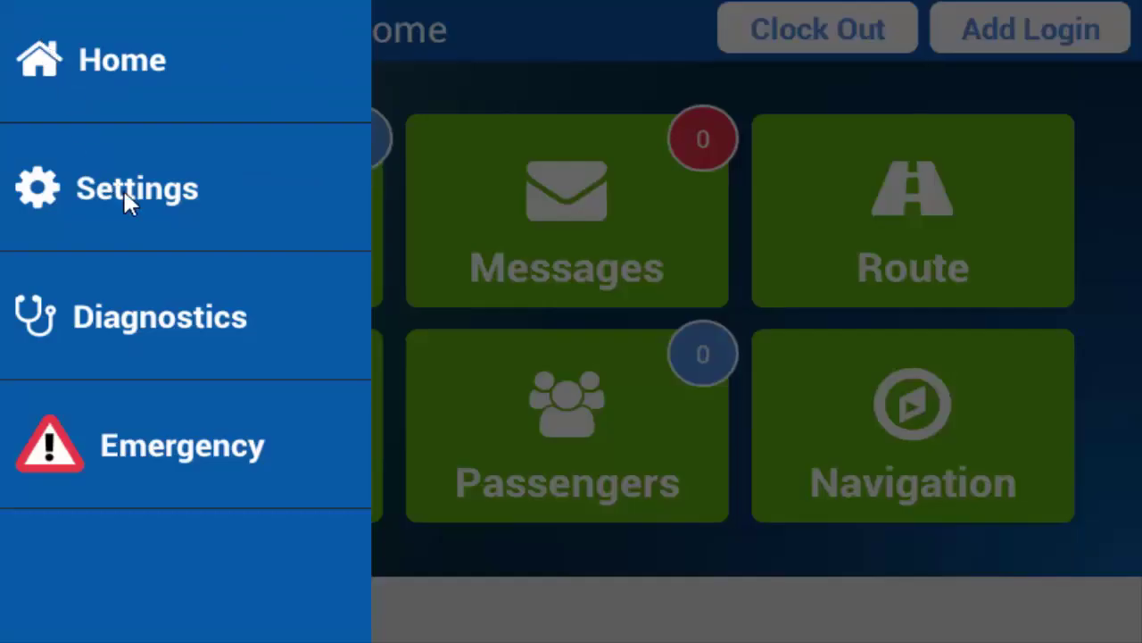
{"action": "left_click", "coordinate": [125, 202]}
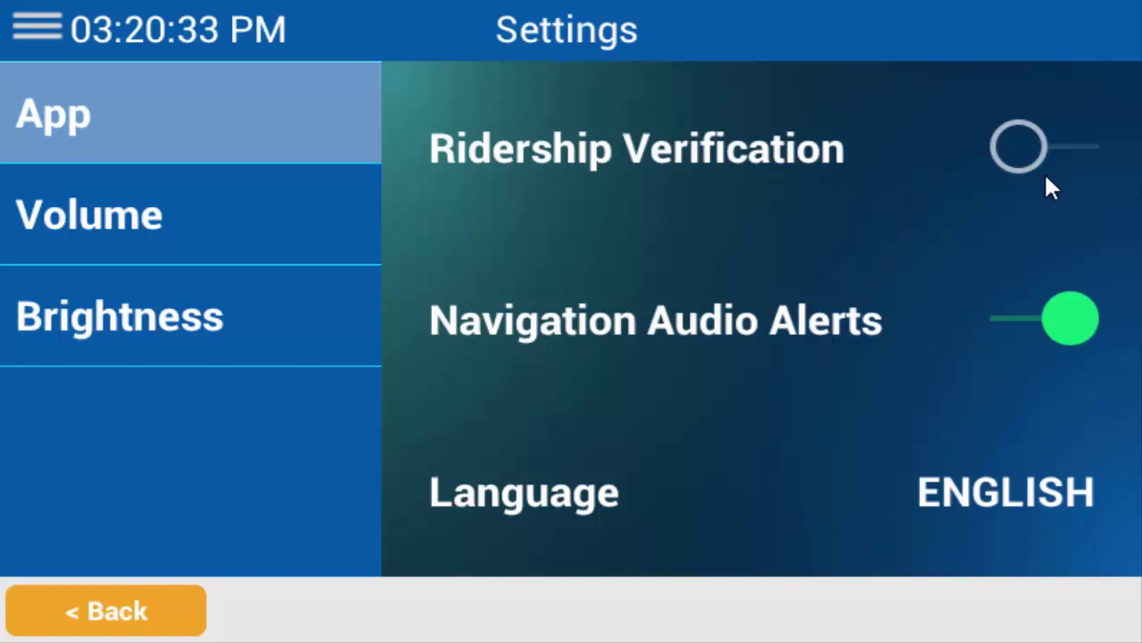
{"action": "left_click", "coordinate": [1049, 177]}
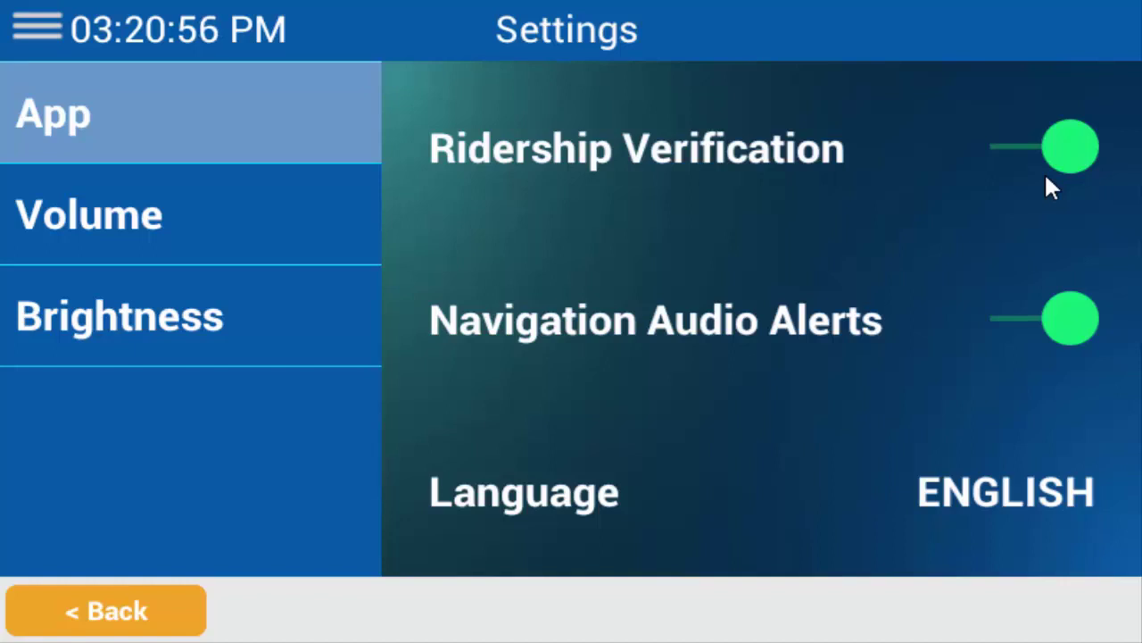
Step: Leave Settings and go back to the Home screen
{"action": "left_click", "coordinate": [107, 616]}
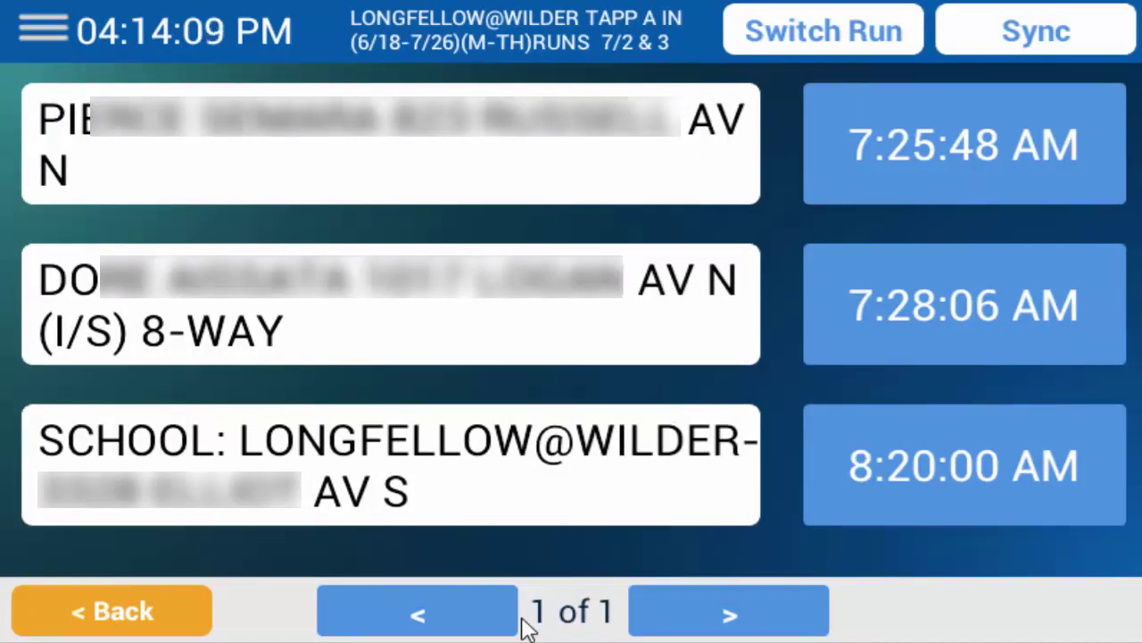
Step: Go Home via the menu, view the Passengers list with one boarded rider, then return
{"action": "left_click", "coordinate": [38, 22]}
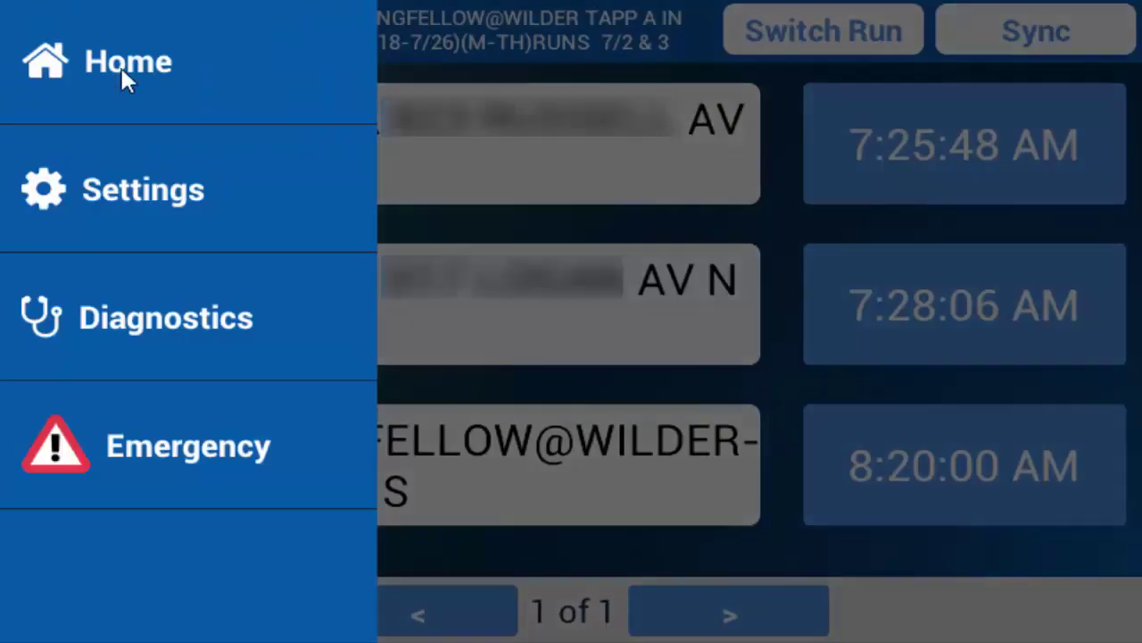
{"action": "left_click", "coordinate": [122, 72]}
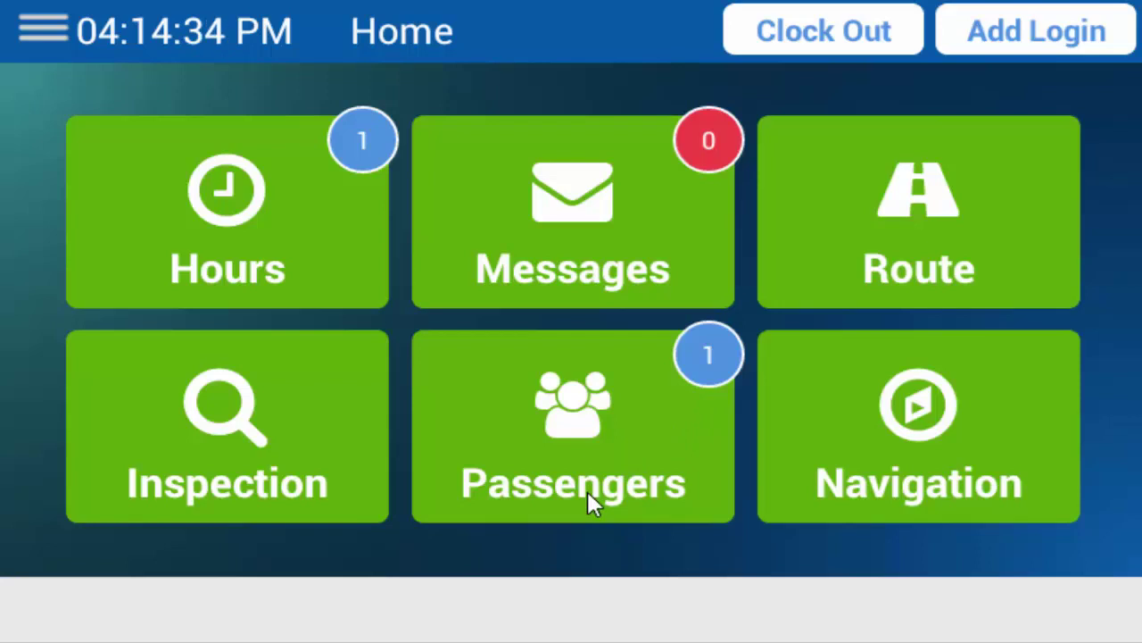
{"action": "left_click", "coordinate": [587, 491]}
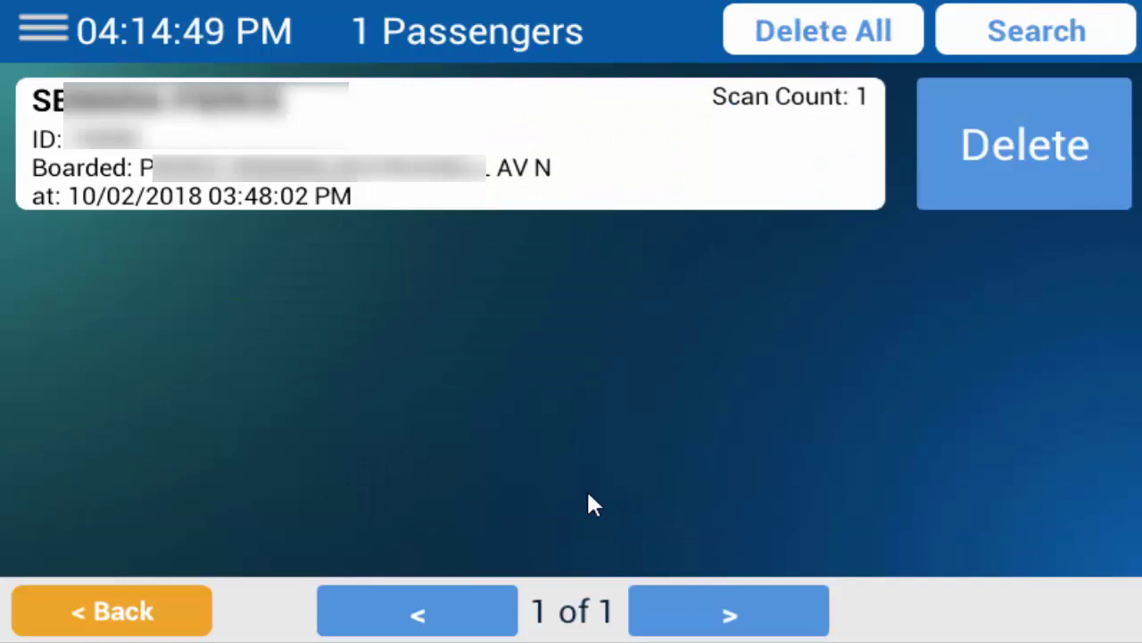
{"action": "left_click", "coordinate": [116, 612]}
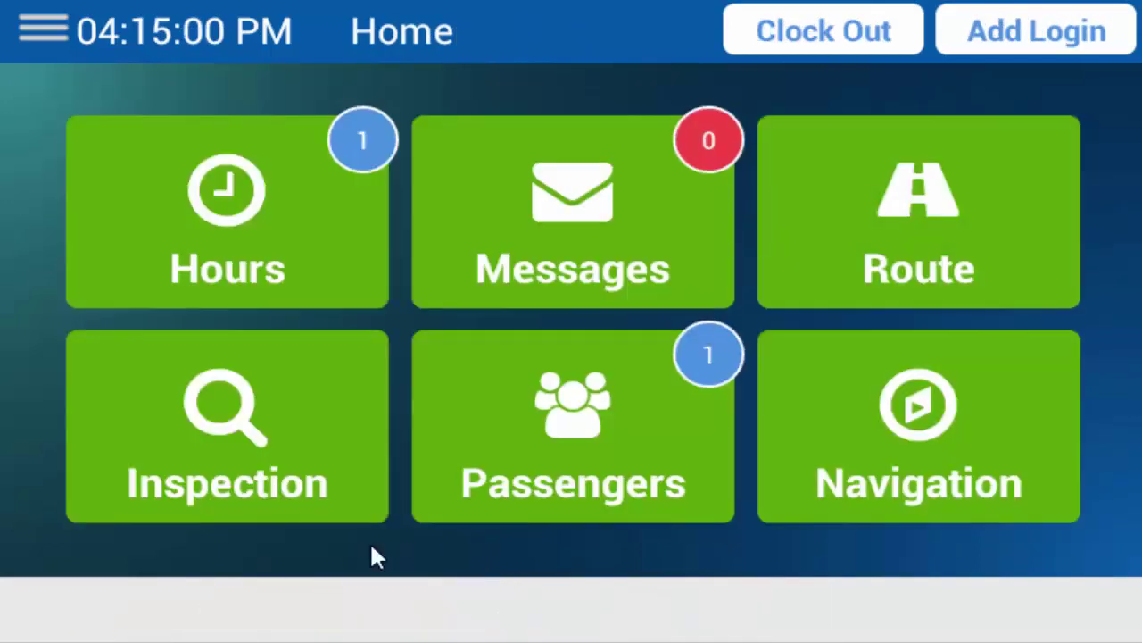
Step: Open Route > Ridership to show the LONGFELLOW@WILDER run's stop list
{"action": "left_click", "coordinate": [912, 274]}
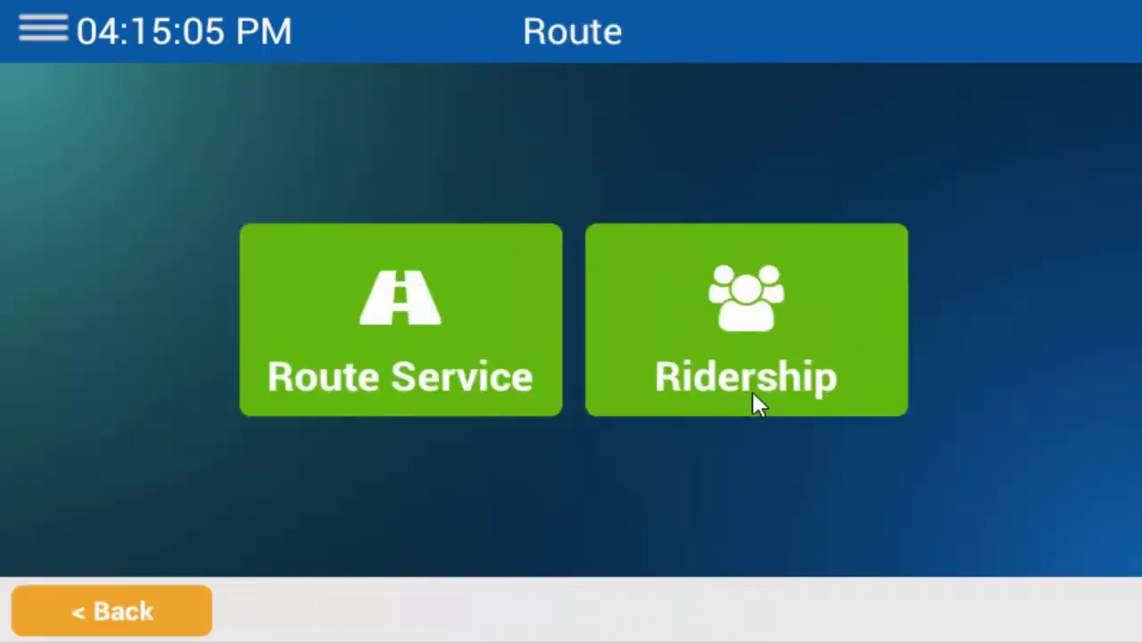
{"action": "left_click", "coordinate": [755, 404]}
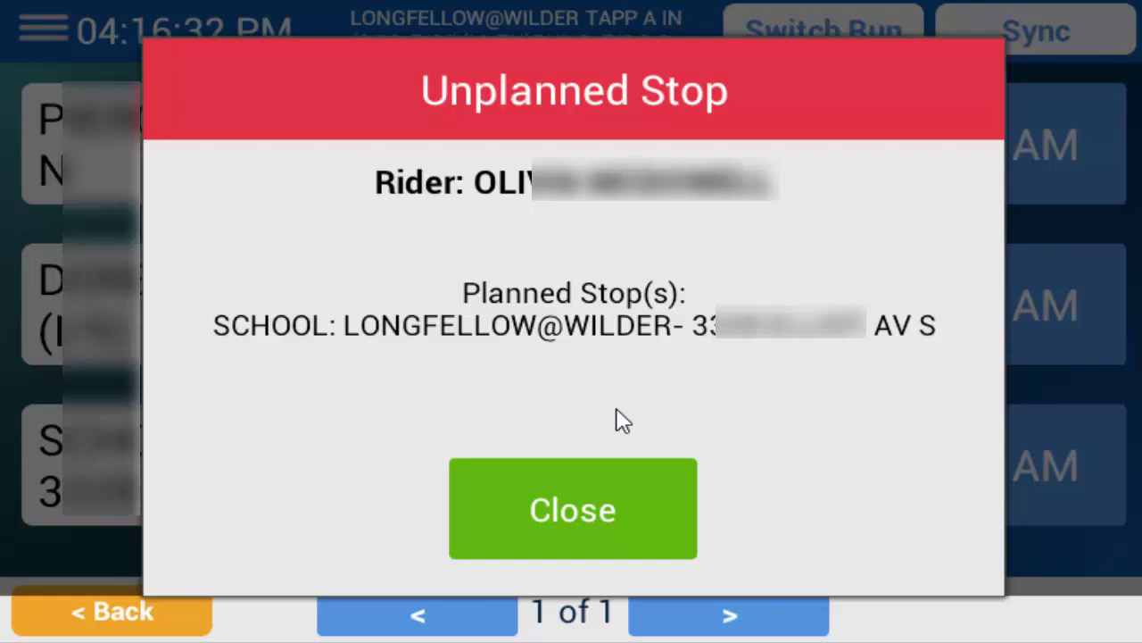
Step: Close the Unplanned Stop alert
{"action": "left_click", "coordinate": [568, 534]}
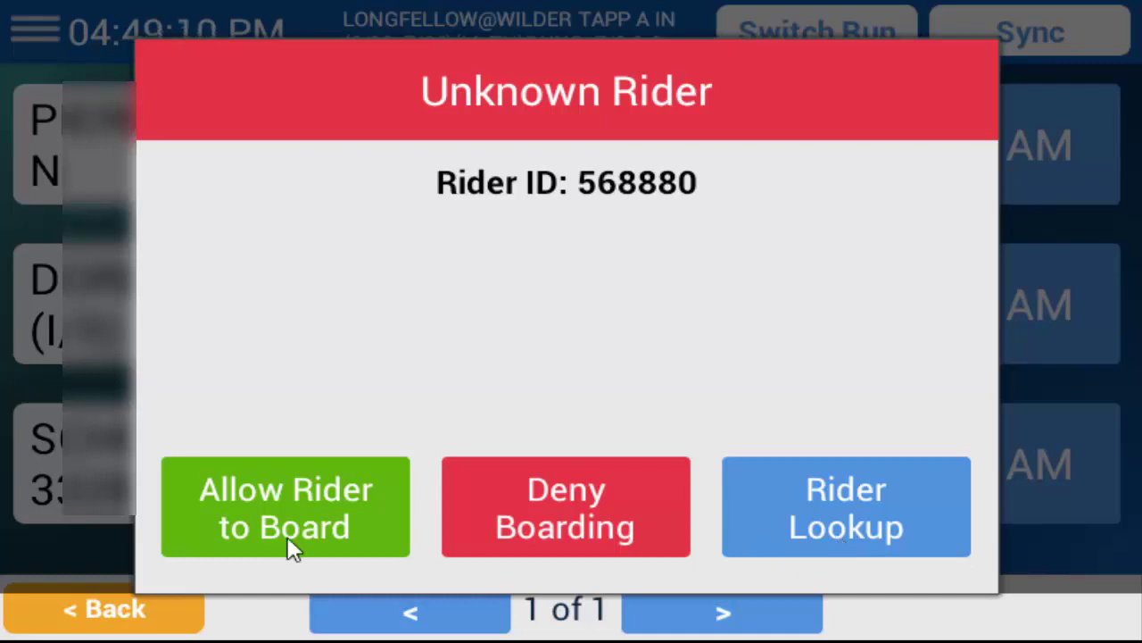
Step: Allow the unknown rider to board
{"action": "left_click", "coordinate": [293, 548]}
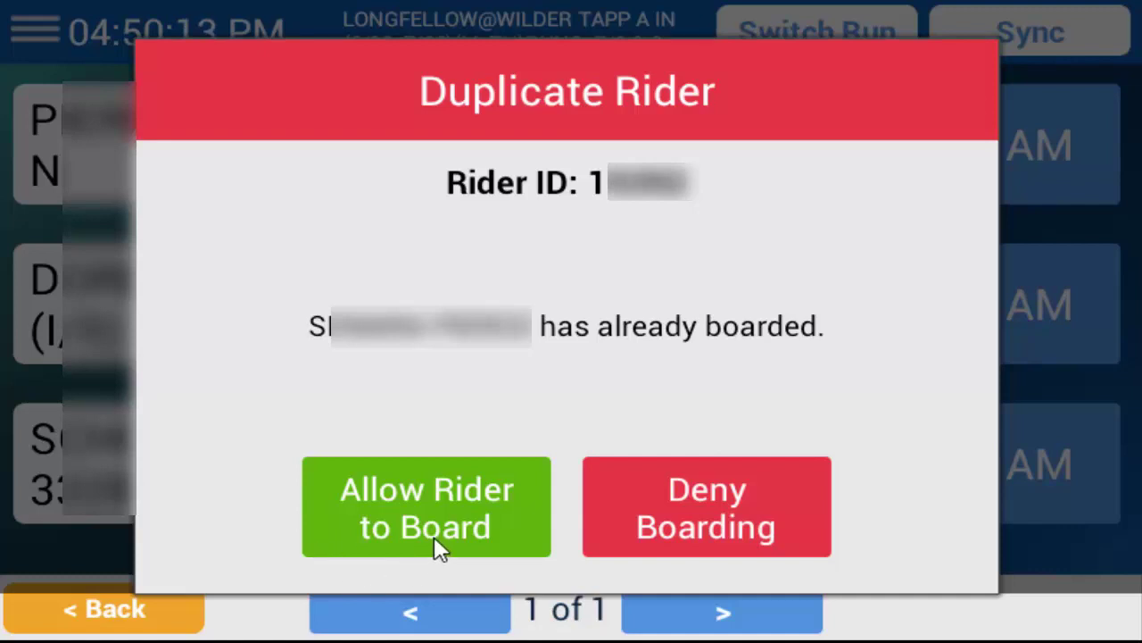
Step: Deny boarding to the already-boarded duplicate rider
{"action": "left_click", "coordinate": [715, 526]}
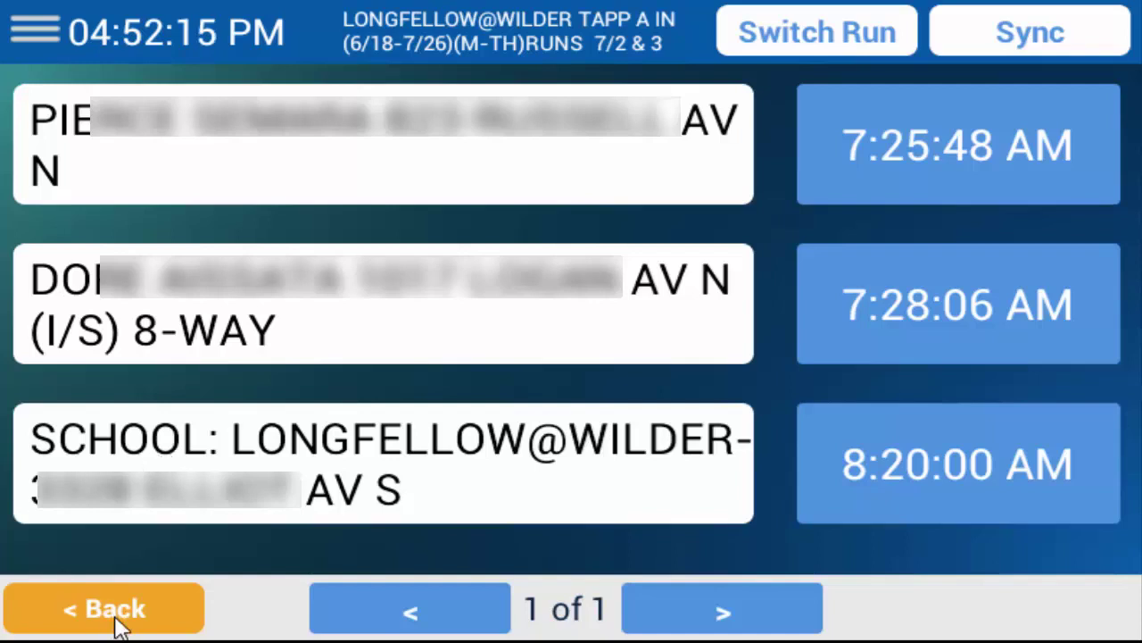
Step: Leave the stop list, switch Ridership Verification off in App settings, and return Home
{"action": "left_click", "coordinate": [119, 616]}
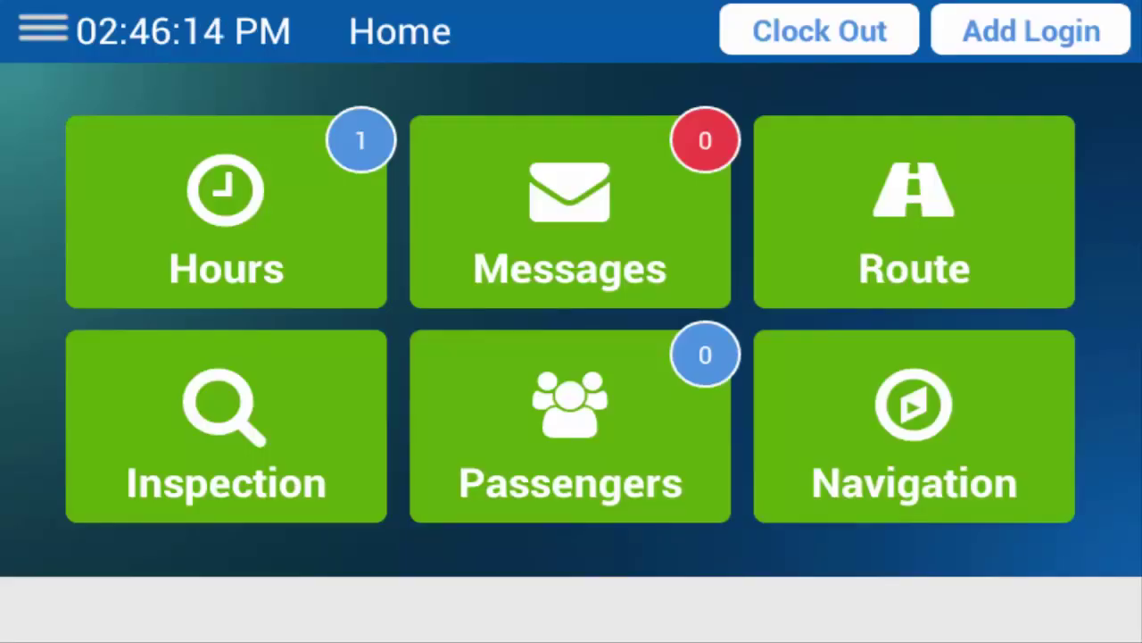
{"action": "left_click", "coordinate": [50, 37]}
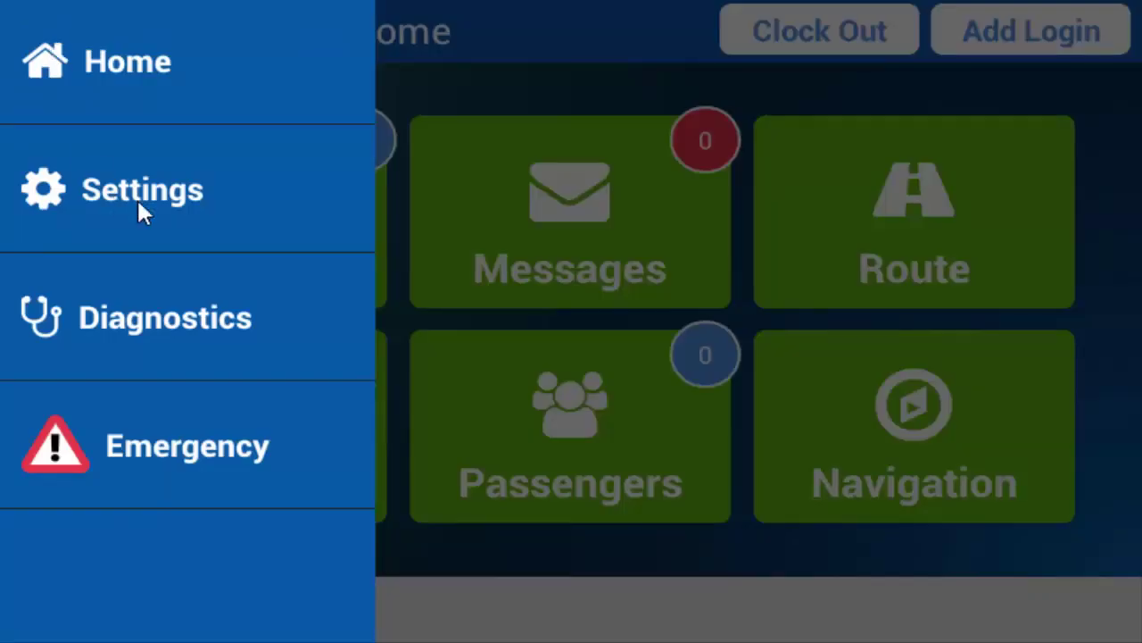
{"action": "left_click", "coordinate": [138, 205]}
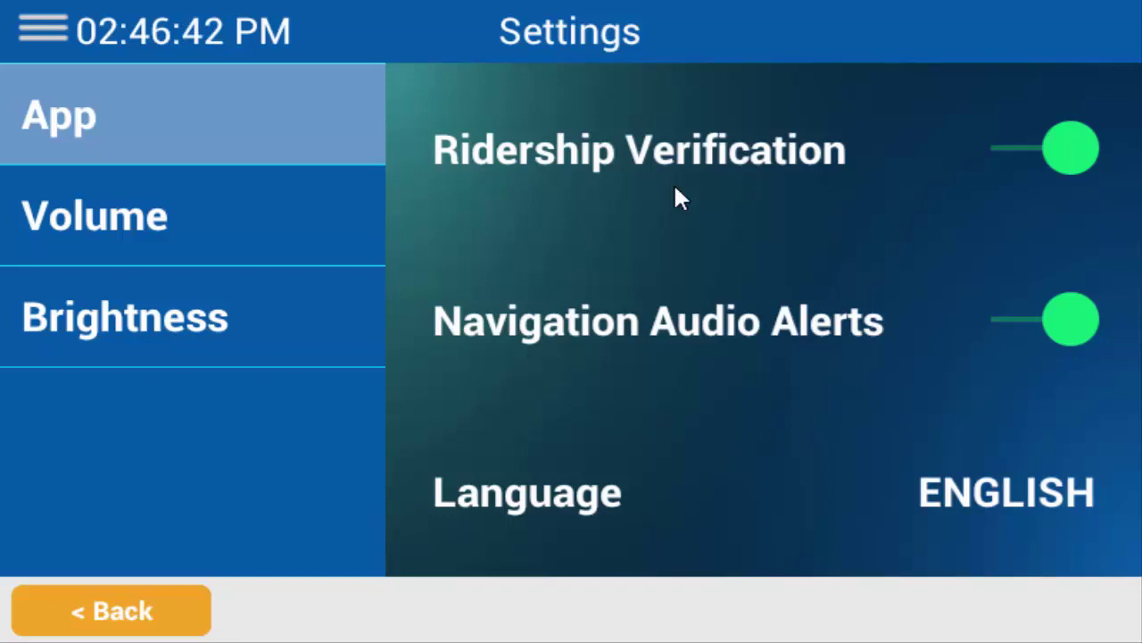
{"action": "left_click", "coordinate": [1046, 174]}
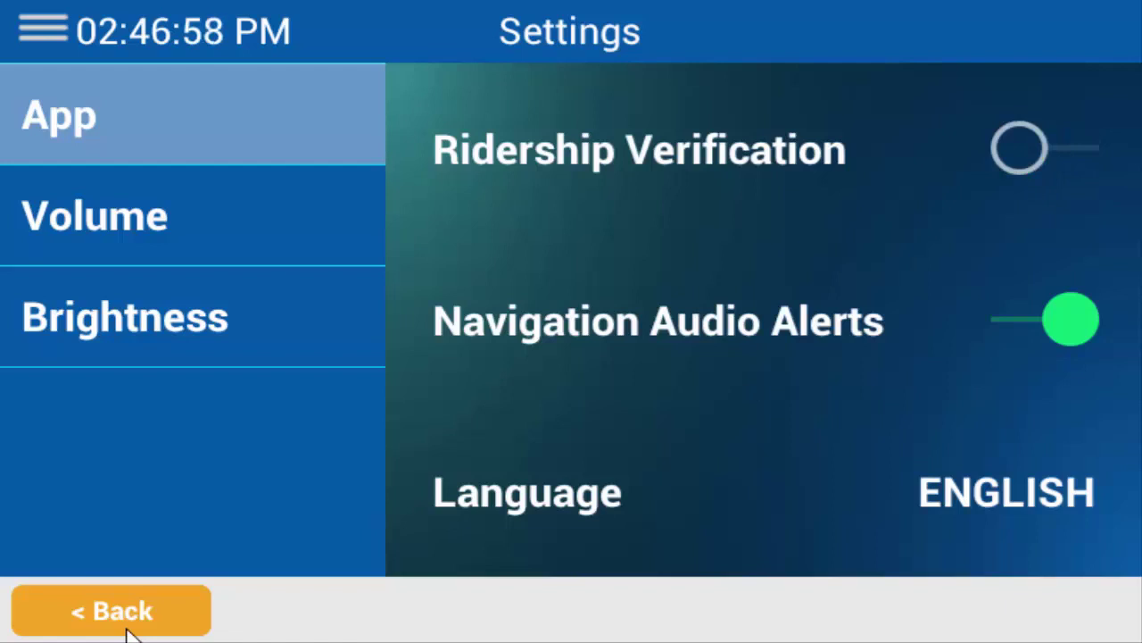
{"action": "left_click", "coordinate": [128, 629]}
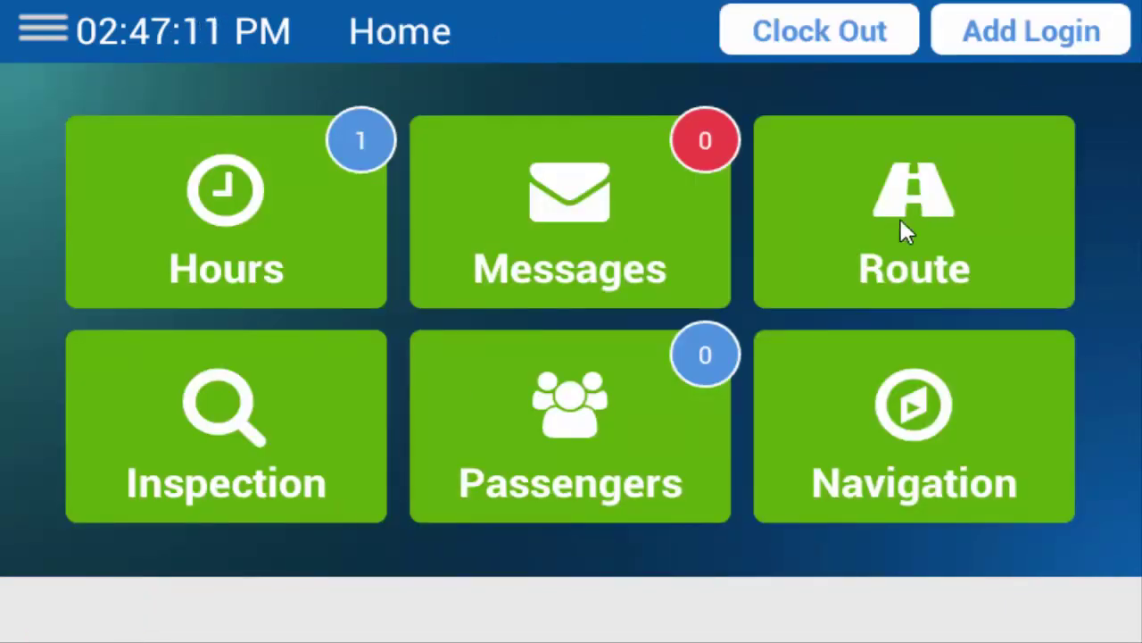
Step: View the Route > Ridership stop list again, then go back twice to Home
{"action": "left_click", "coordinate": [900, 219]}
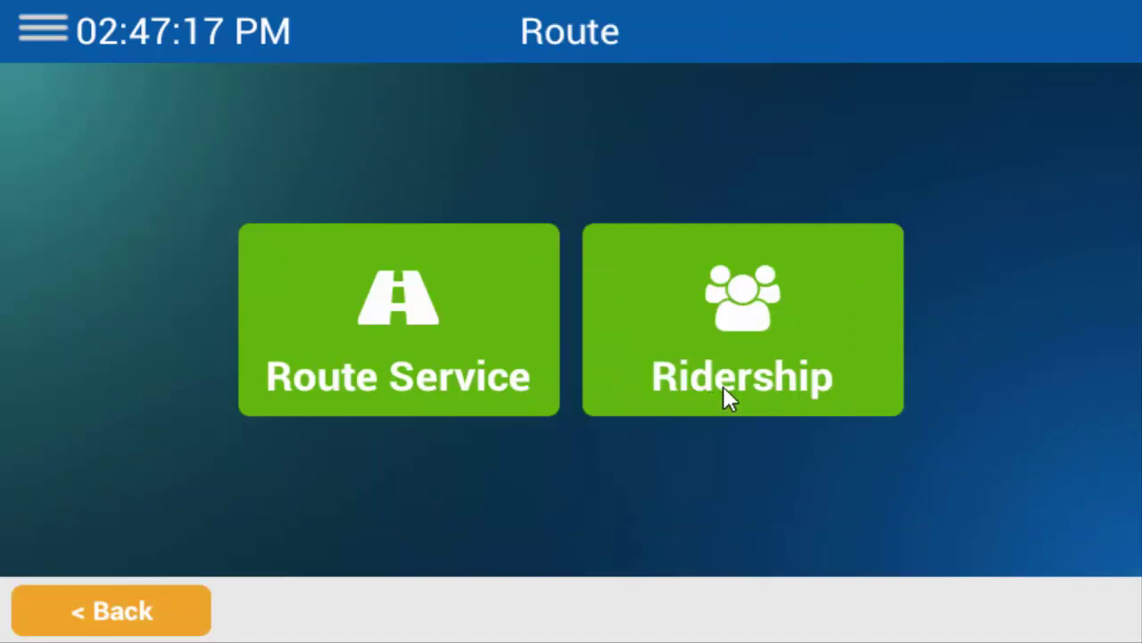
{"action": "left_click", "coordinate": [724, 390]}
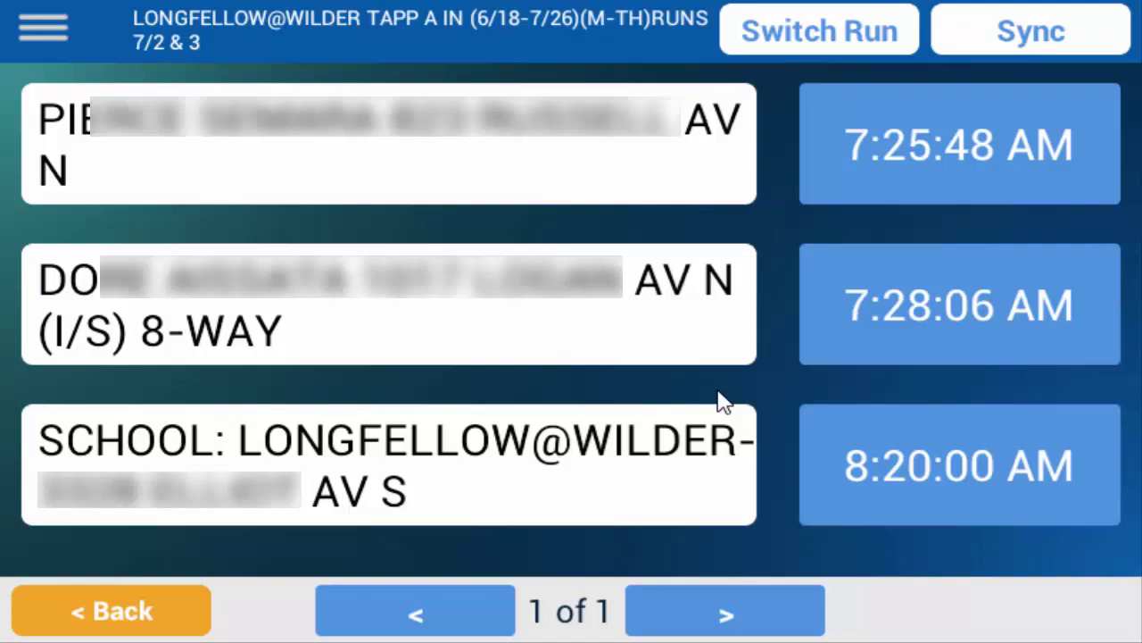
{"action": "left_click", "coordinate": [119, 626]}
{"action": "left_click", "coordinate": [120, 627]}
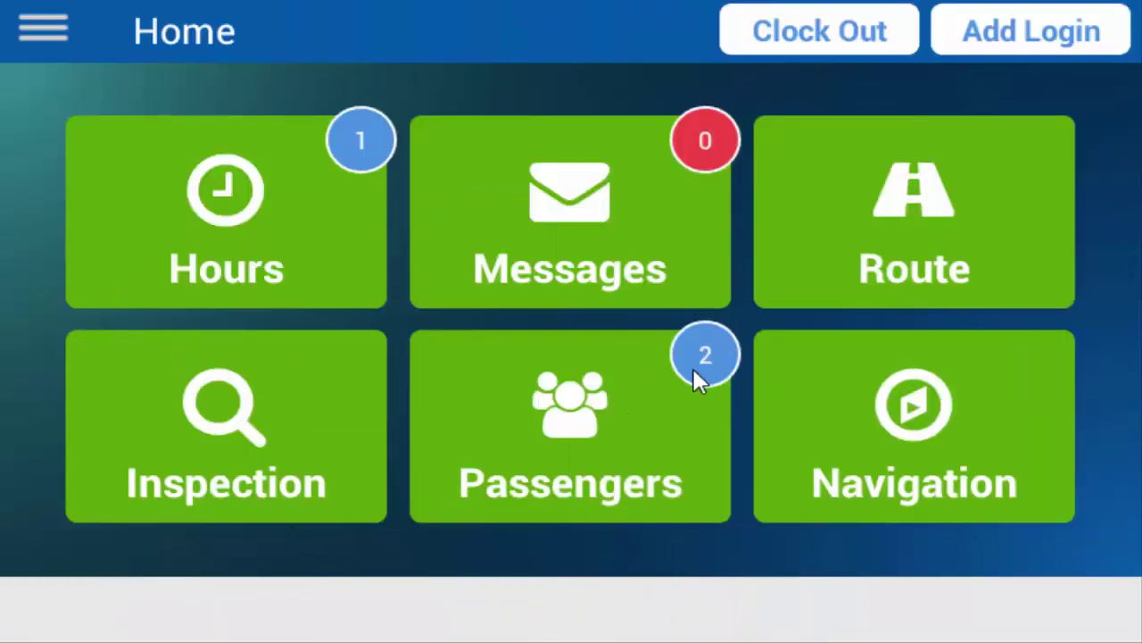
Step: Check the two-passenger list, then the Route > Ridership stop list, returning Home
{"action": "left_click", "coordinate": [551, 488]}
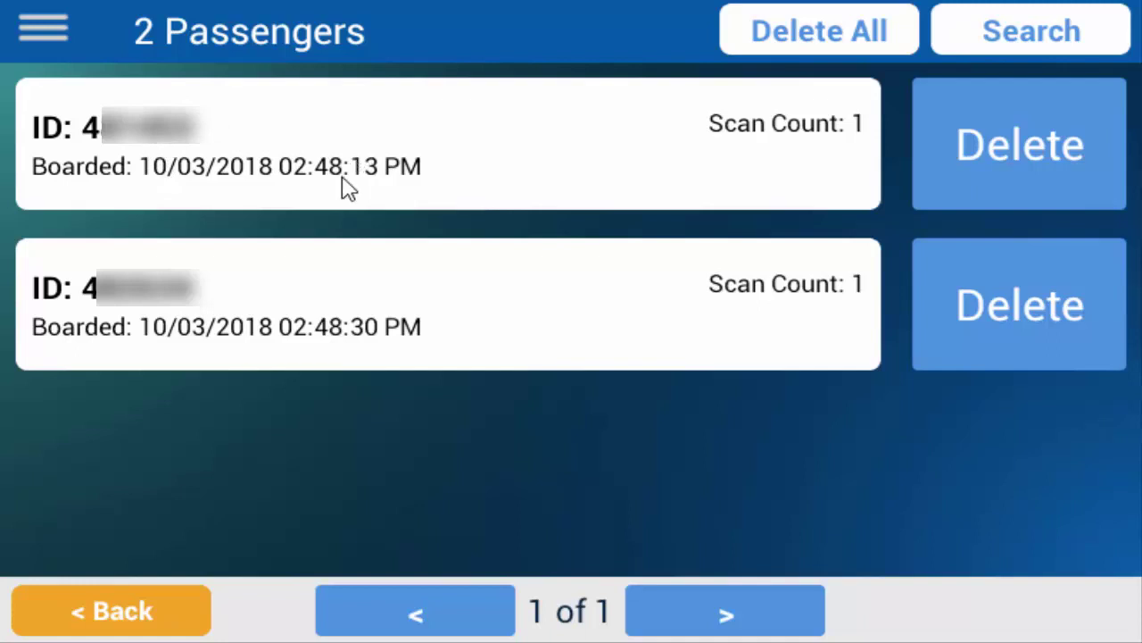
{"action": "left_click", "coordinate": [116, 614]}
{"action": "left_click", "coordinate": [939, 270]}
{"action": "left_click", "coordinate": [706, 398]}
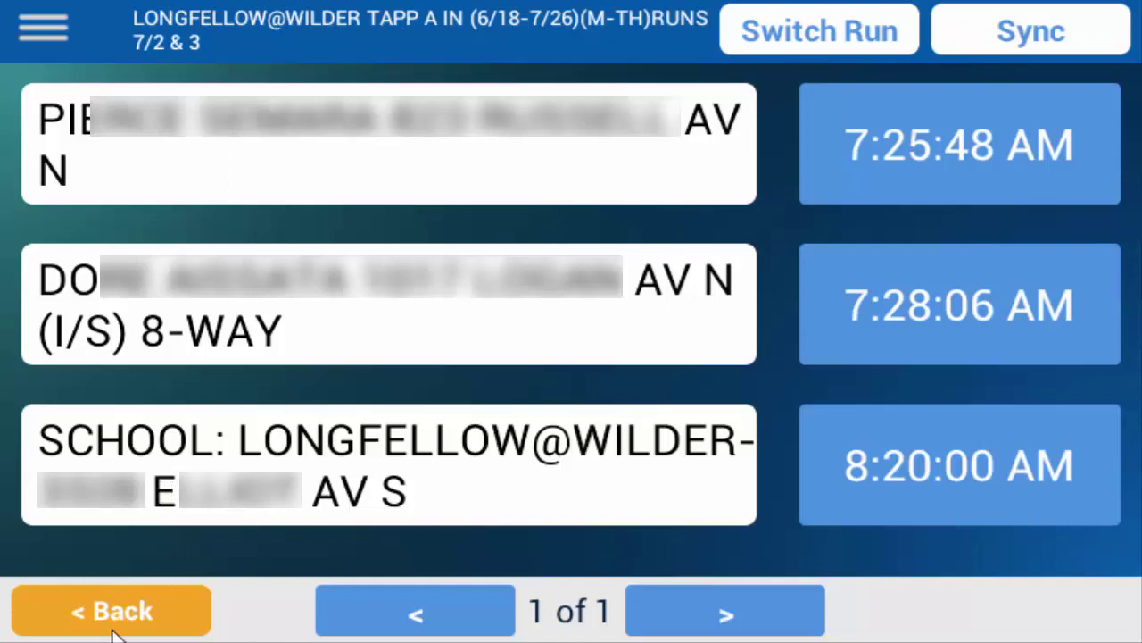
{"action": "left_click", "coordinate": [116, 612]}
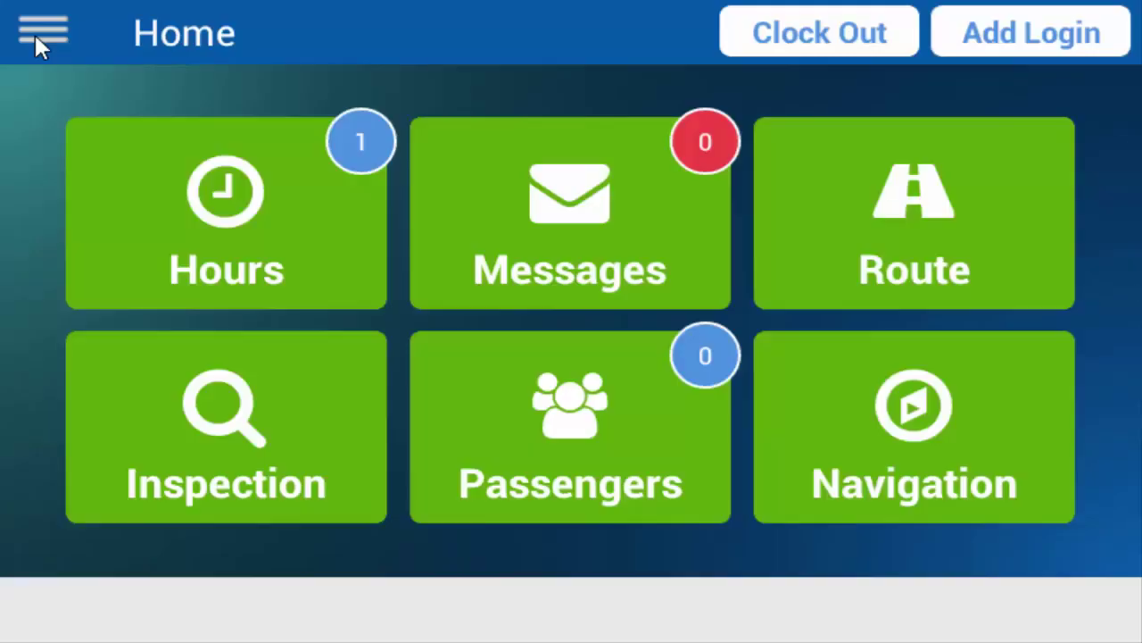
Step: Enable Ridership Verification in Settings, then start navigation for the LONGFELLOW@WILDER run from Home
{"action": "left_click", "coordinate": [36, 46]}
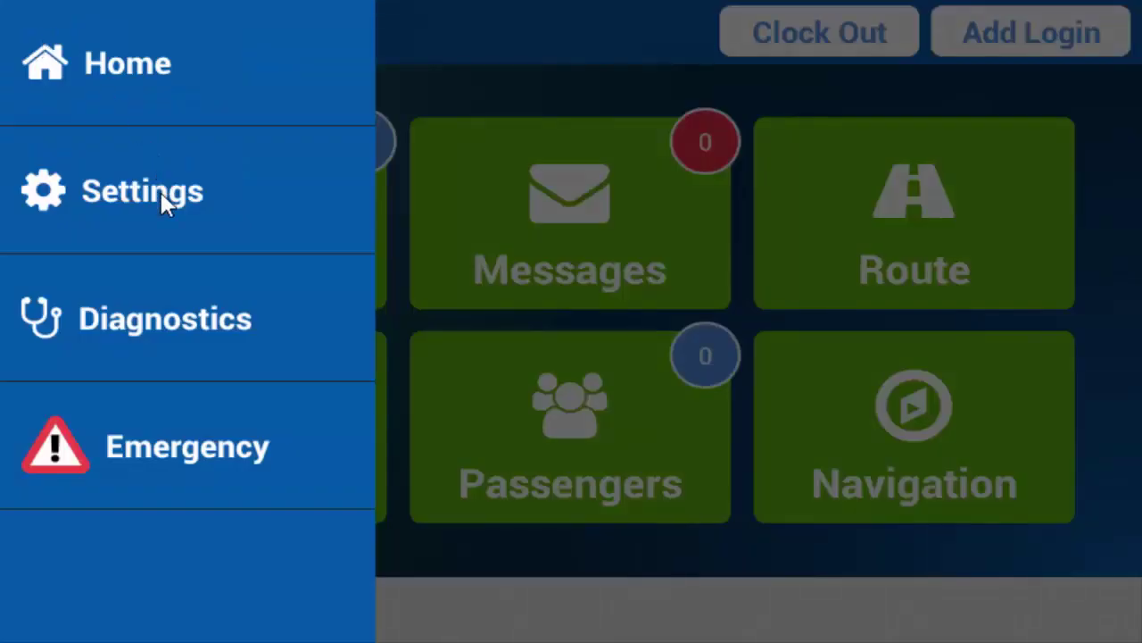
{"action": "left_click", "coordinate": [164, 201]}
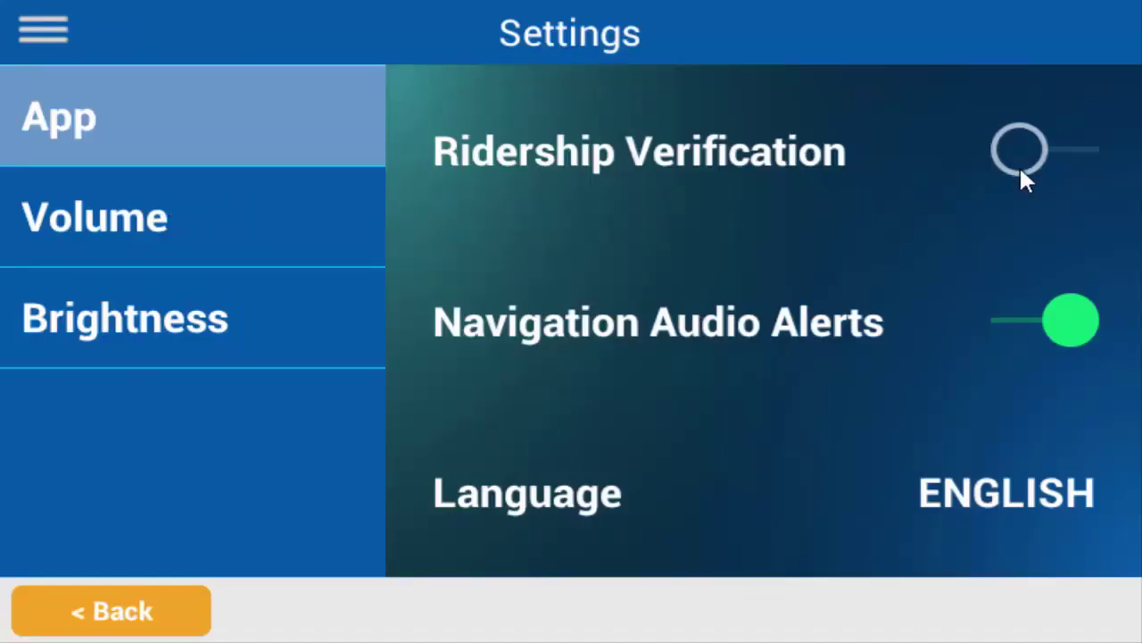
{"action": "left_click", "coordinate": [1022, 178]}
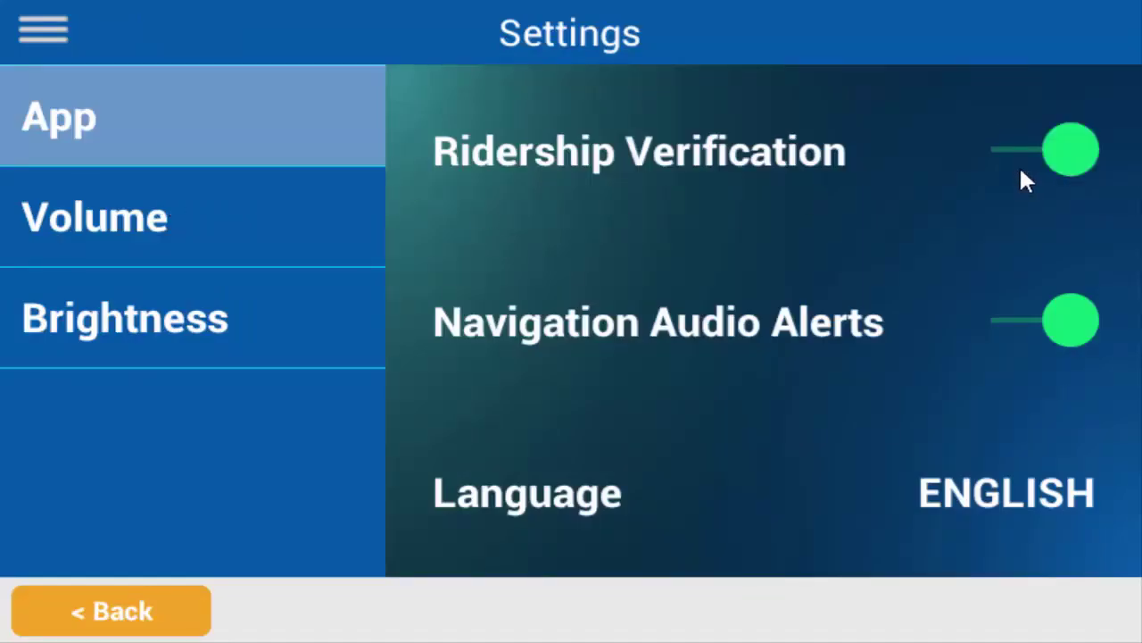
{"action": "left_click", "coordinate": [164, 629]}
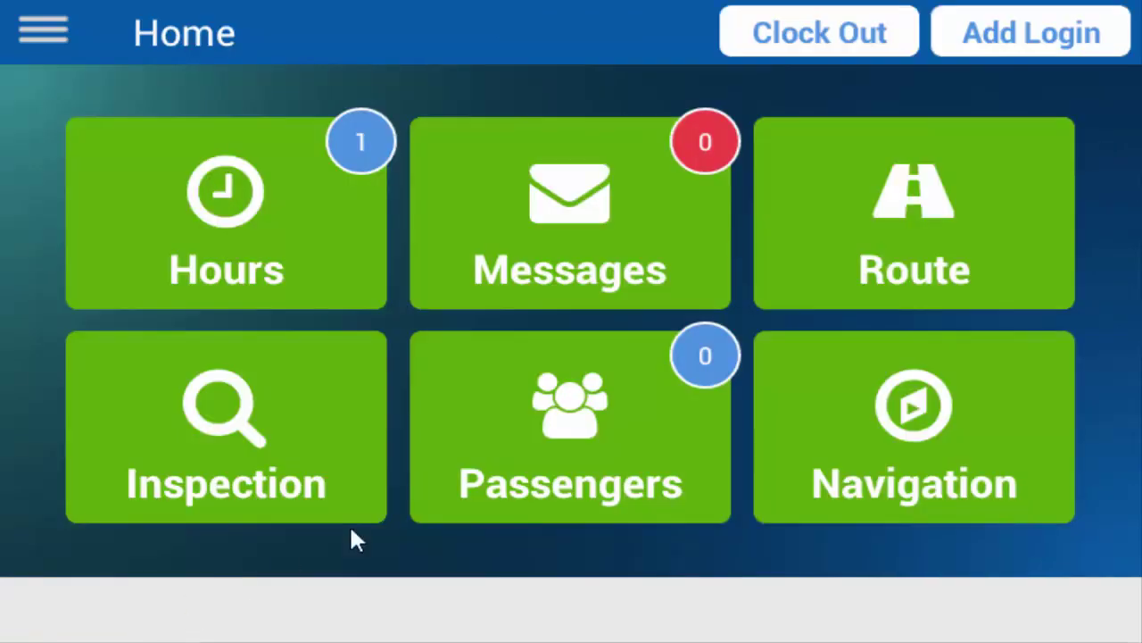
{"action": "left_click", "coordinate": [924, 481]}
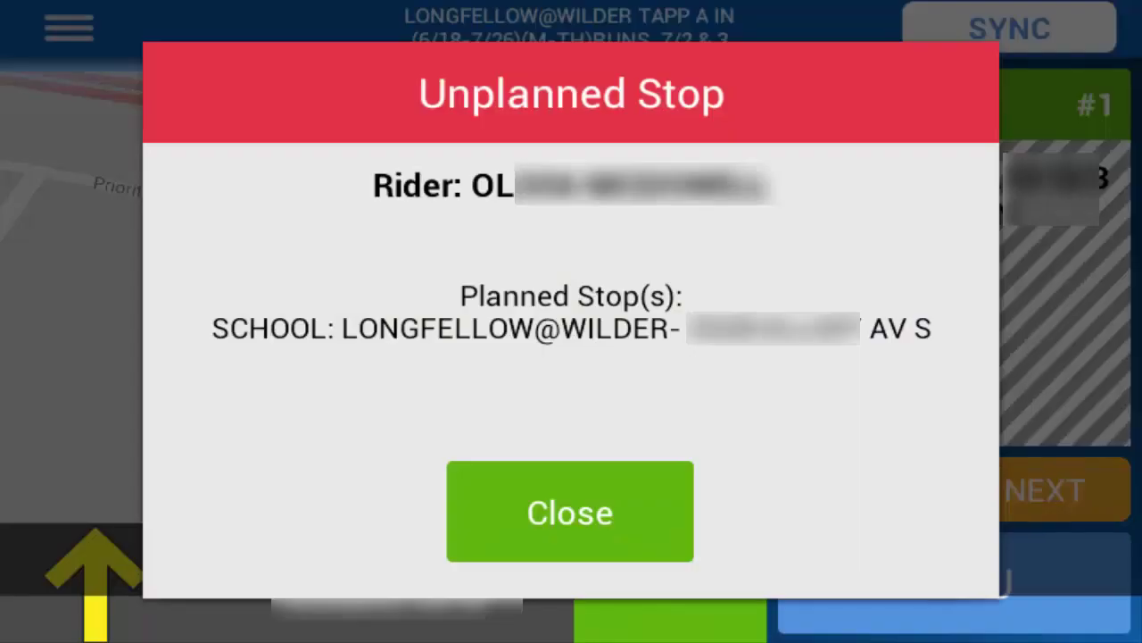
Step: Close the Unplanned Stop alert raised for the scanned rider at stop #1
{"action": "left_click", "coordinate": [593, 533]}
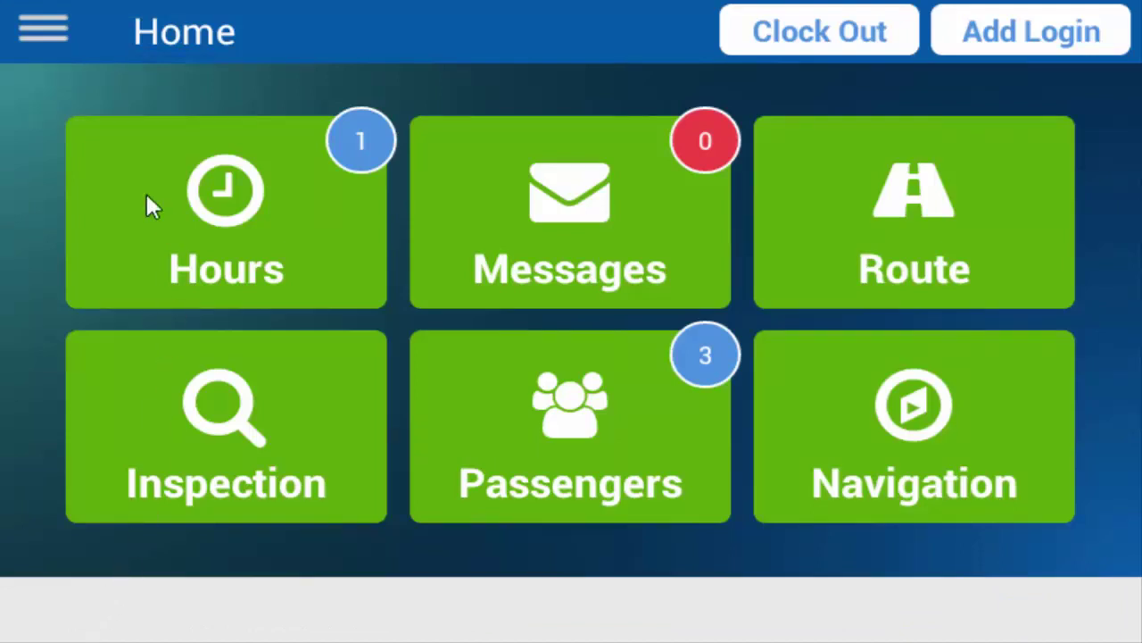
Step: Disable Ridership Verification in Settings, go Home, and relaunch the LONGFELLOW@WILDER navigation map
{"action": "left_click", "coordinate": [70, 46]}
{"action": "left_click", "coordinate": [146, 198]}
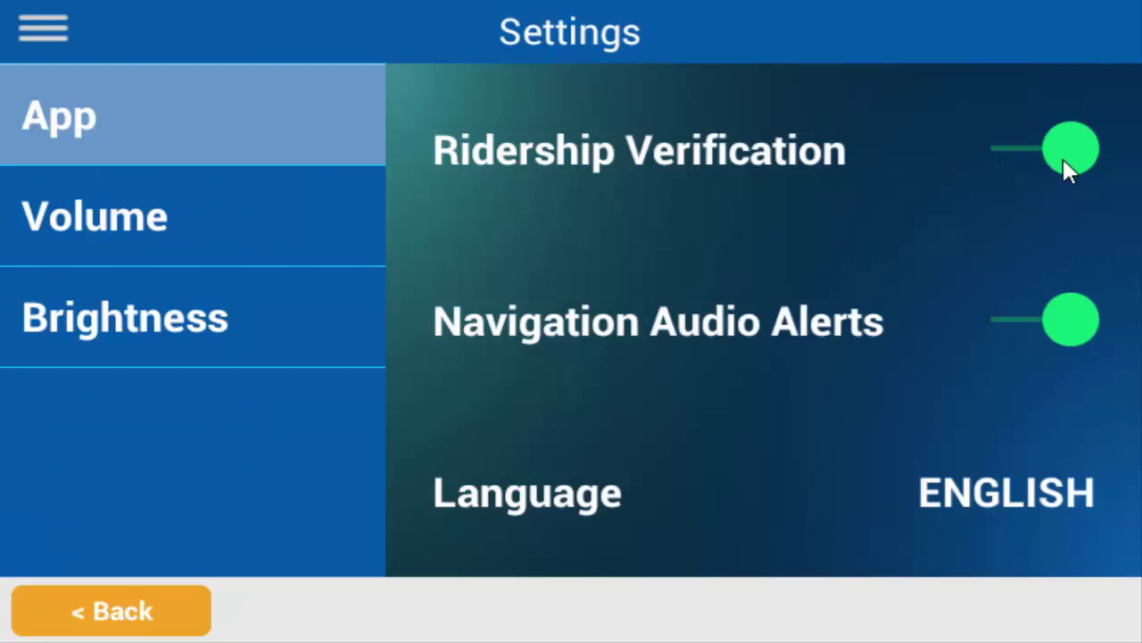
{"action": "left_click", "coordinate": [1069, 150]}
{"action": "left_click", "coordinate": [143, 629]}
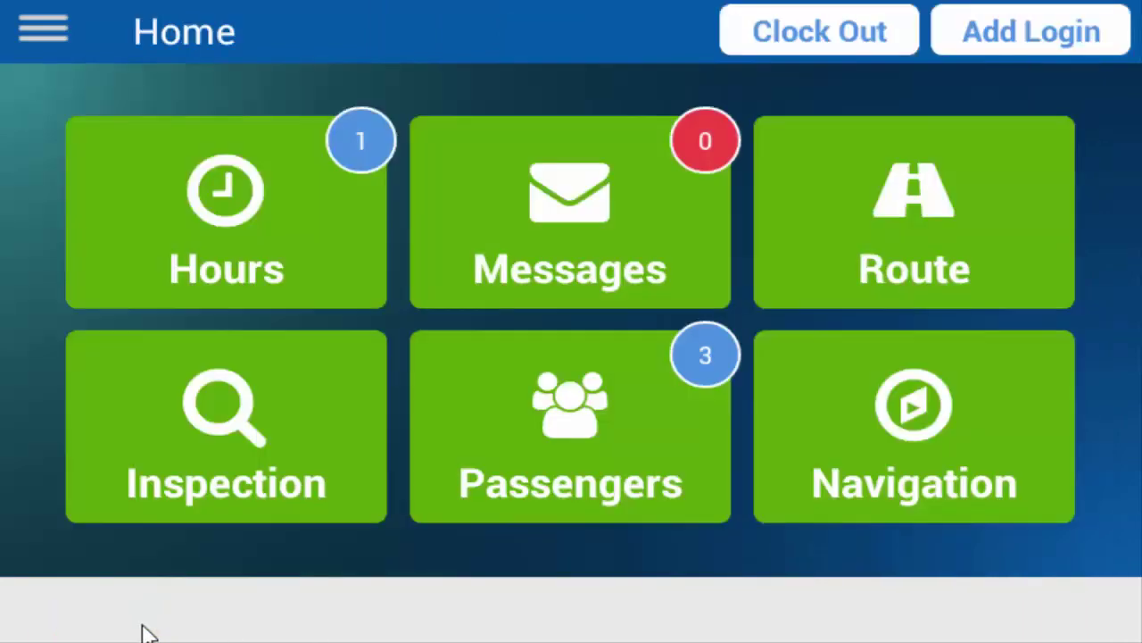
{"action": "left_click", "coordinate": [933, 449]}
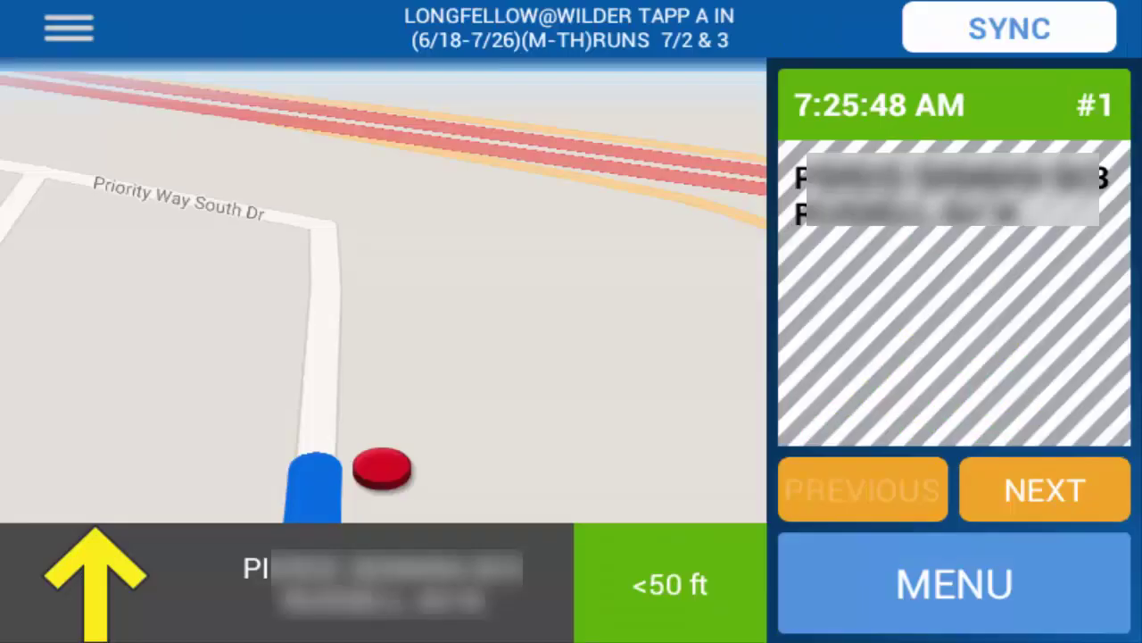